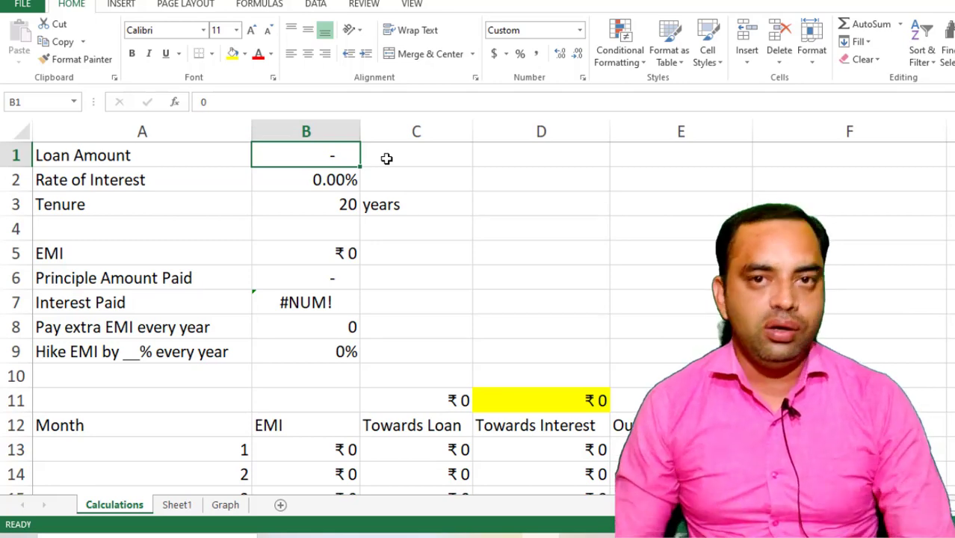
- Set the loan amount to 2500000 and the rate of interest to 9%
{"action": "type", "text": "2500"}
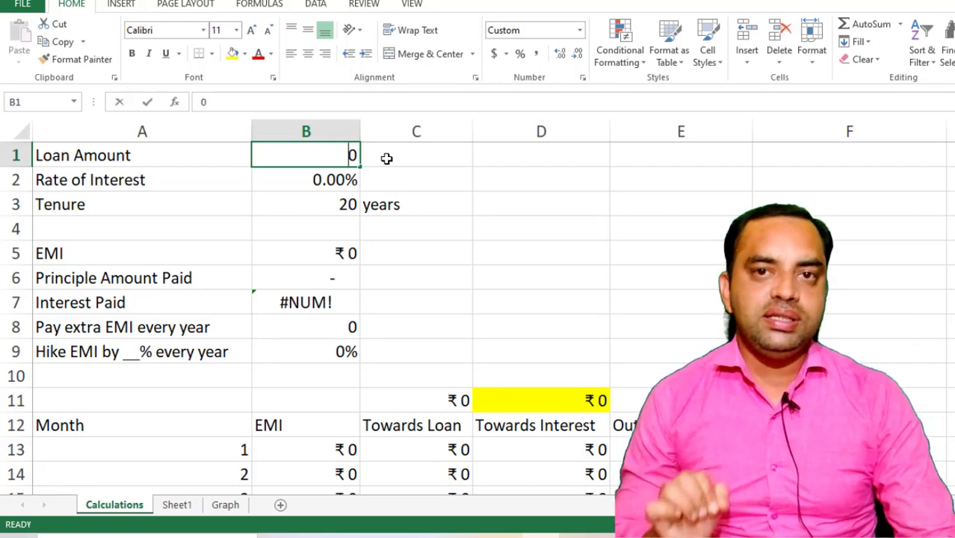
{"action": "type", "text": "000"}
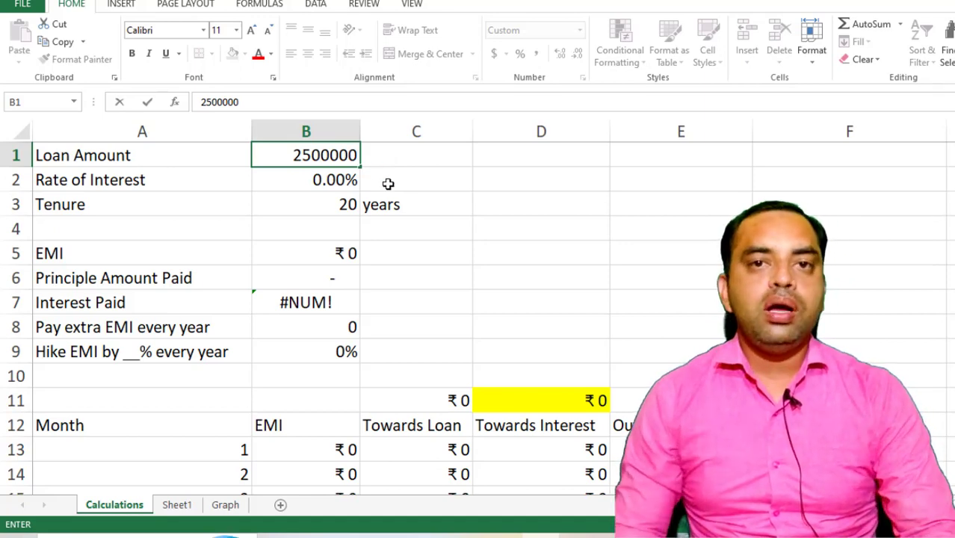
{"action": "left_click", "coordinate": [319, 180]}
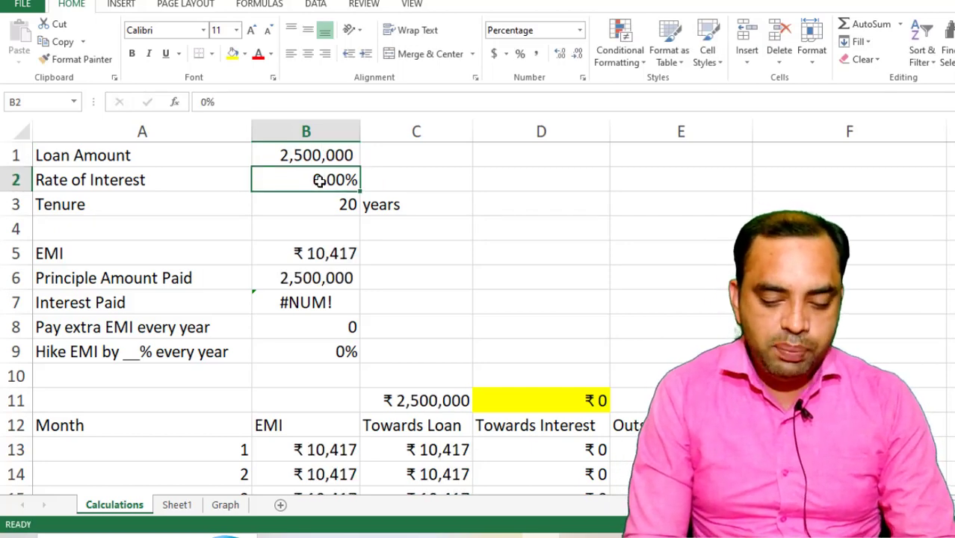
{"action": "double_click", "coordinate": [320, 181]}
{"action": "key", "text": "Right"}
{"action": "key", "text": "BackSpace"}
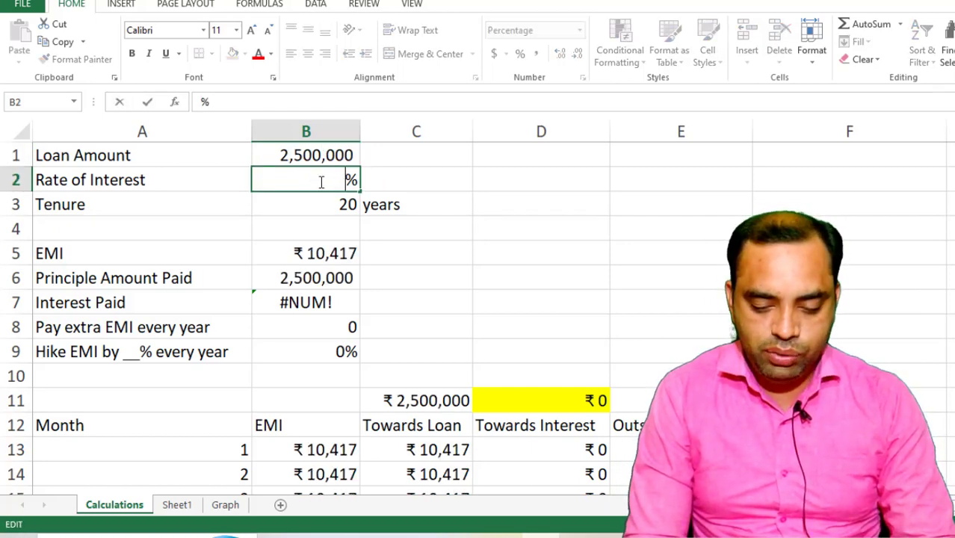
{"action": "type", "text": "9"}
{"action": "left_click", "coordinate": [456, 224]}
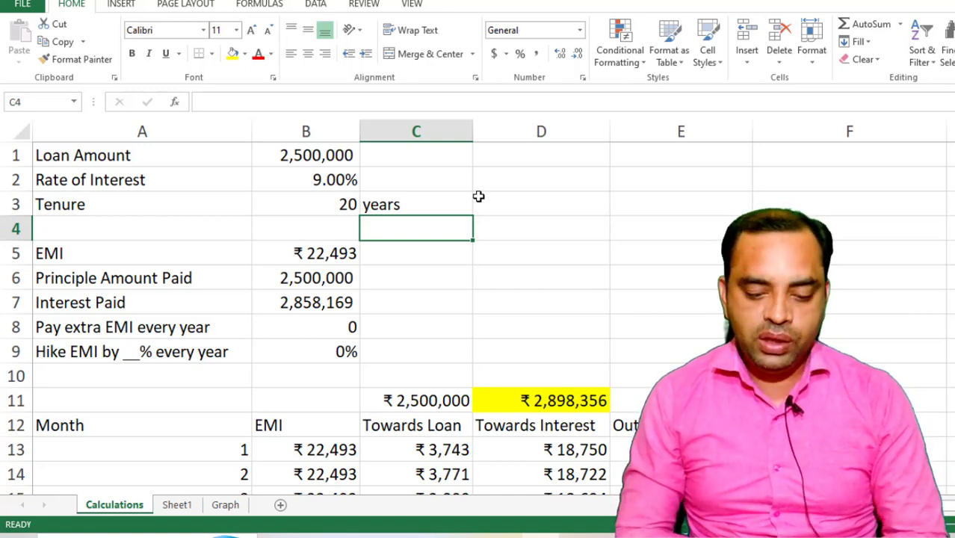
- Review the EMI and the totals towards loan and interest, and record the EMI as 22493 in cell D3
{"action": "left_click", "coordinate": [327, 257]}
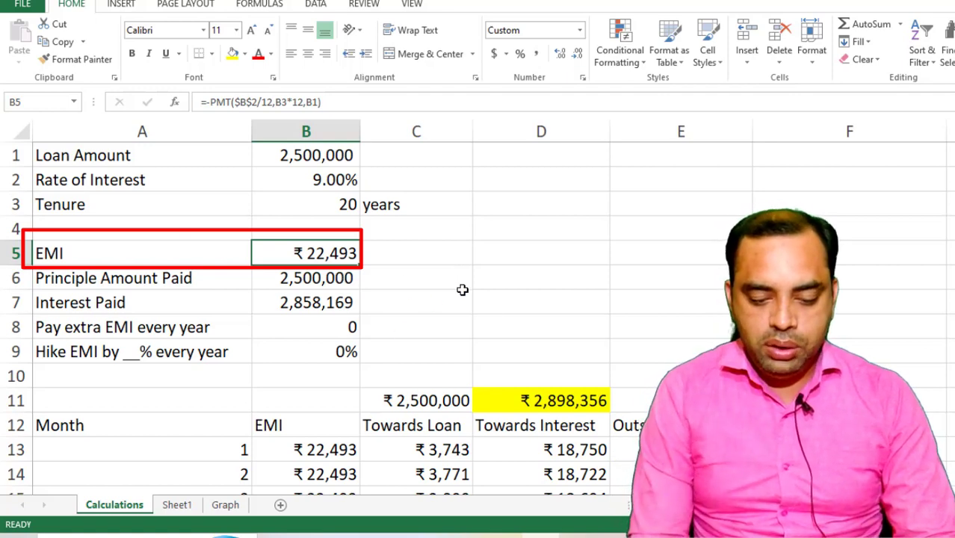
{"action": "left_click", "coordinate": [551, 402]}
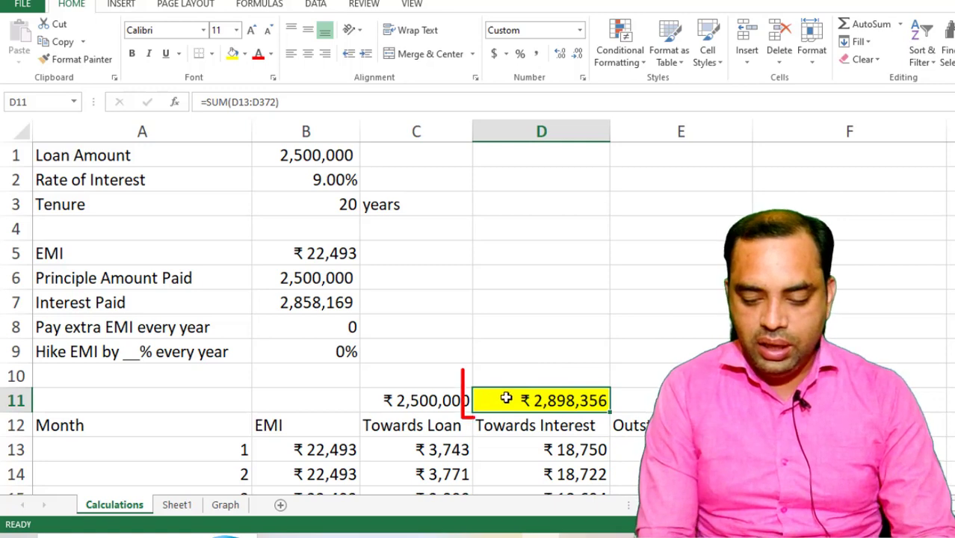
{"action": "left_click", "coordinate": [437, 404]}
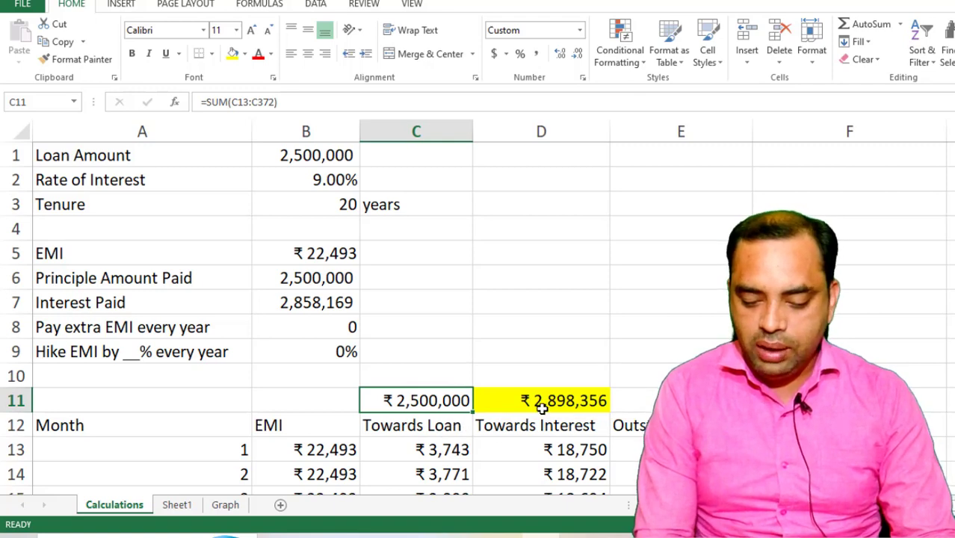
{"action": "left_click", "coordinate": [568, 408]}
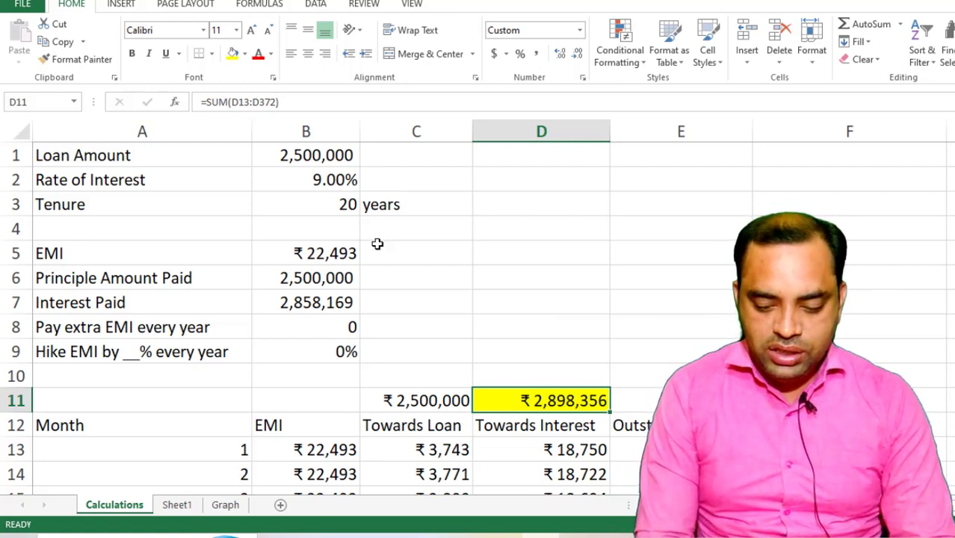
{"action": "left_click", "coordinate": [588, 203]}
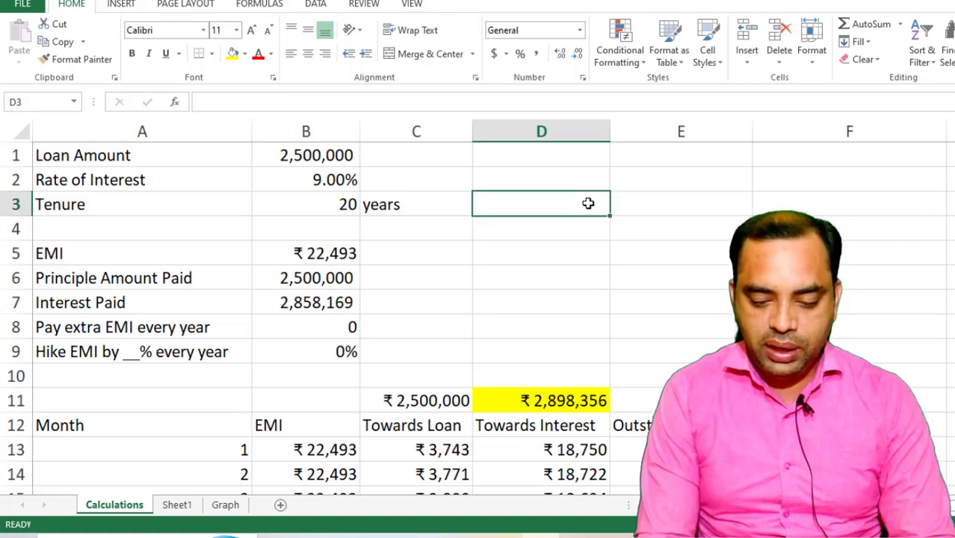
{"action": "type", "text": "22"}
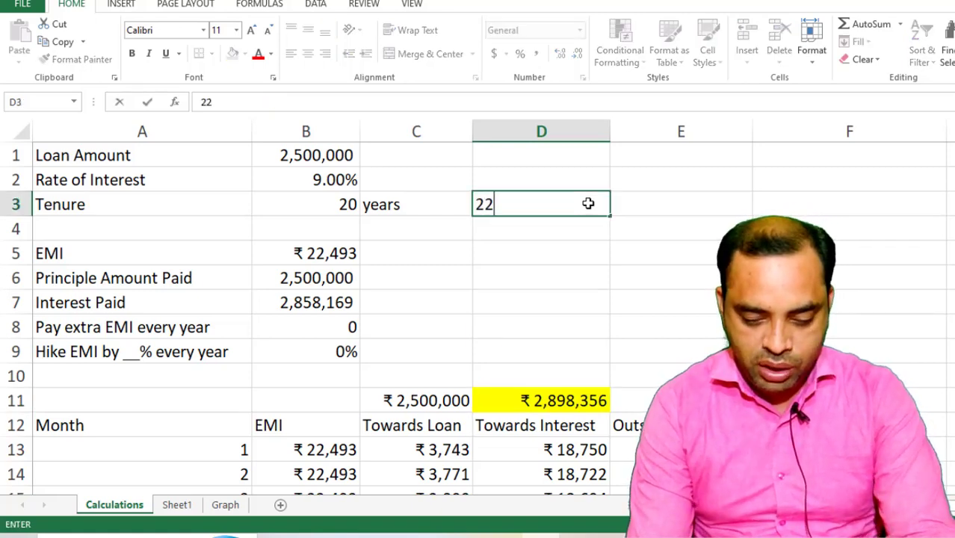
{"action": "type", "text": "493"}
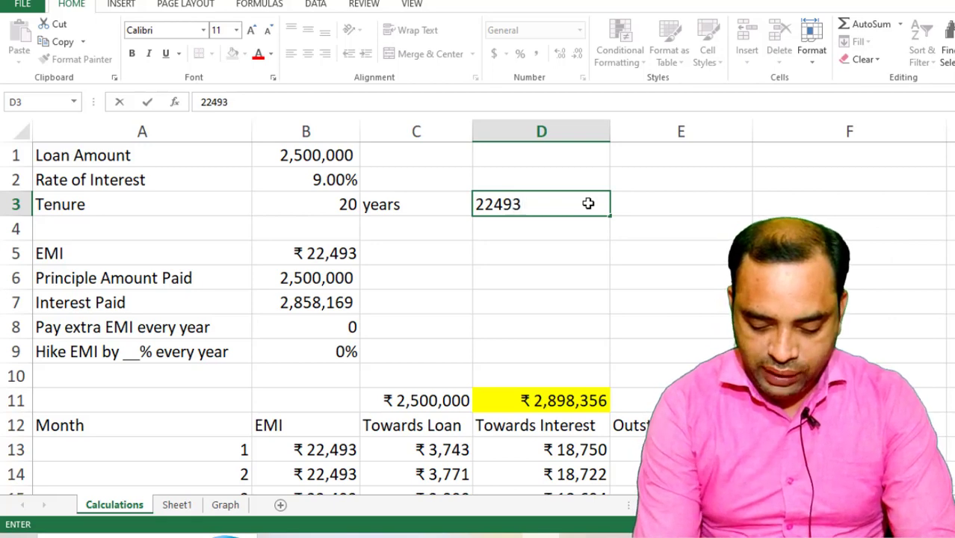
{"action": "left_click", "coordinate": [545, 284]}
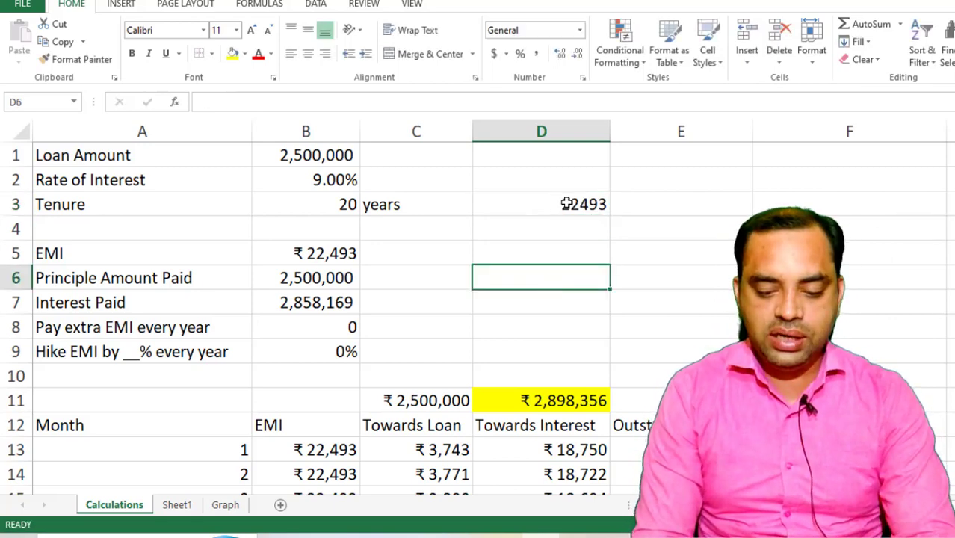
- Set the rate of interest in cell B2 to 8.5%
{"action": "double_click", "coordinate": [338, 180]}
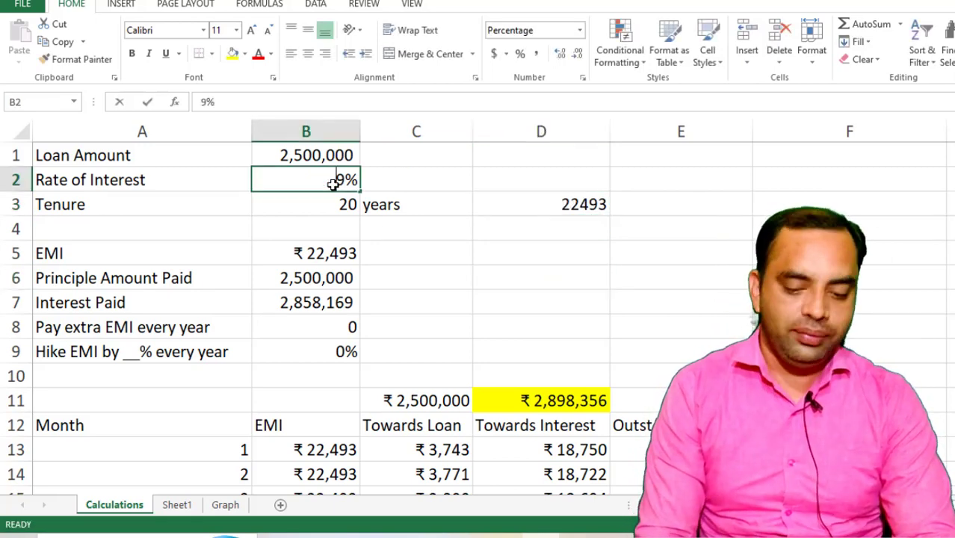
{"action": "key", "text": "Delete"}
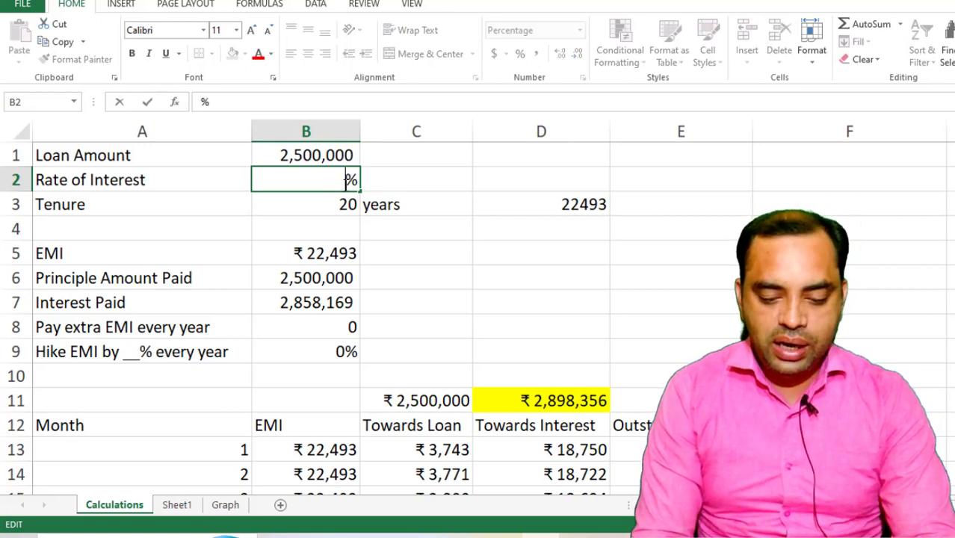
{"action": "type", "text": "8.5"}
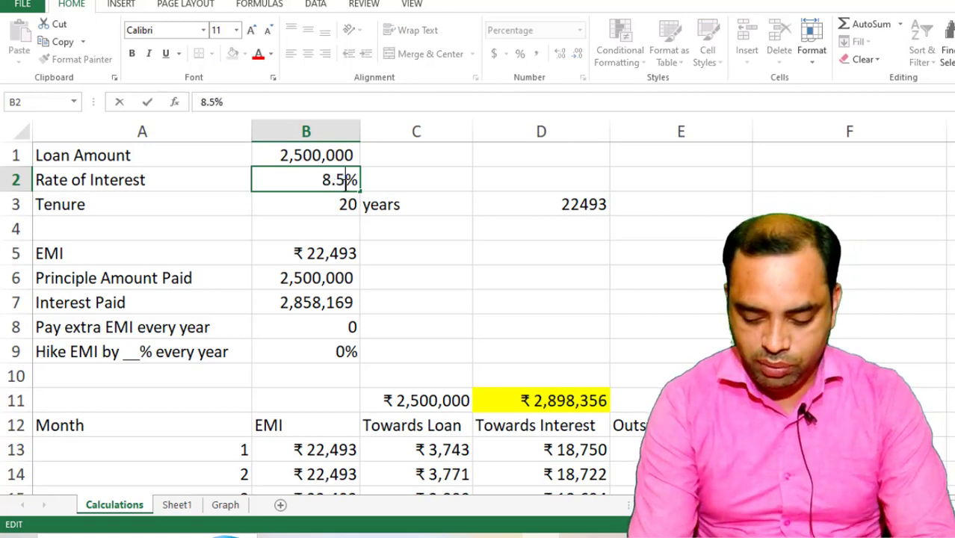
{"action": "left_click", "coordinate": [431, 214]}
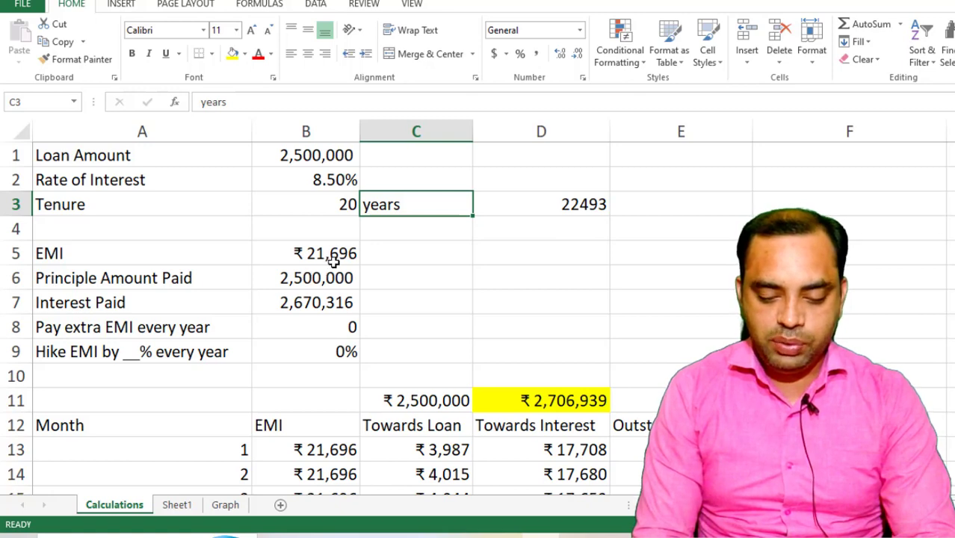
- Record the EMI for the 8.5% rate as 21696 in cell D4 and check the total interest in D11
{"action": "left_click", "coordinate": [577, 227]}
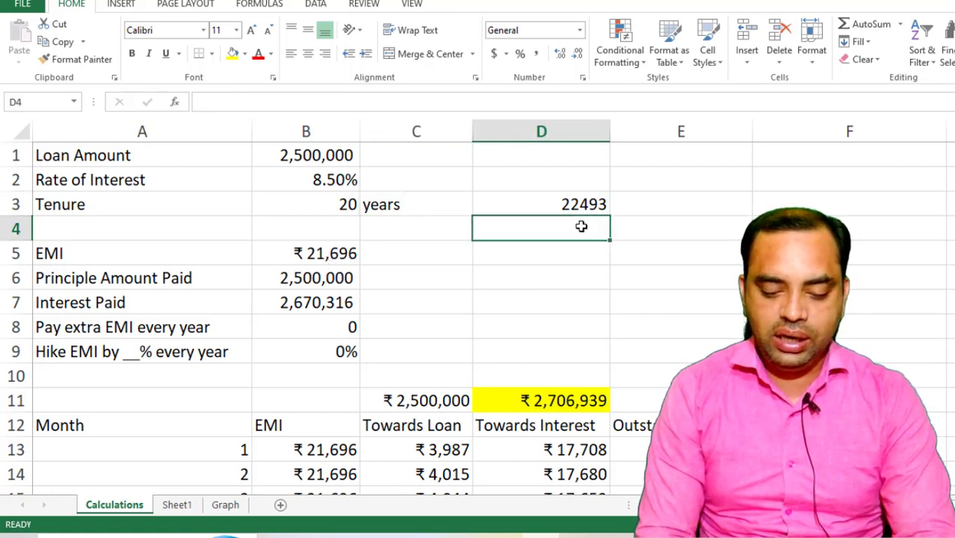
{"action": "type", "text": "21"}
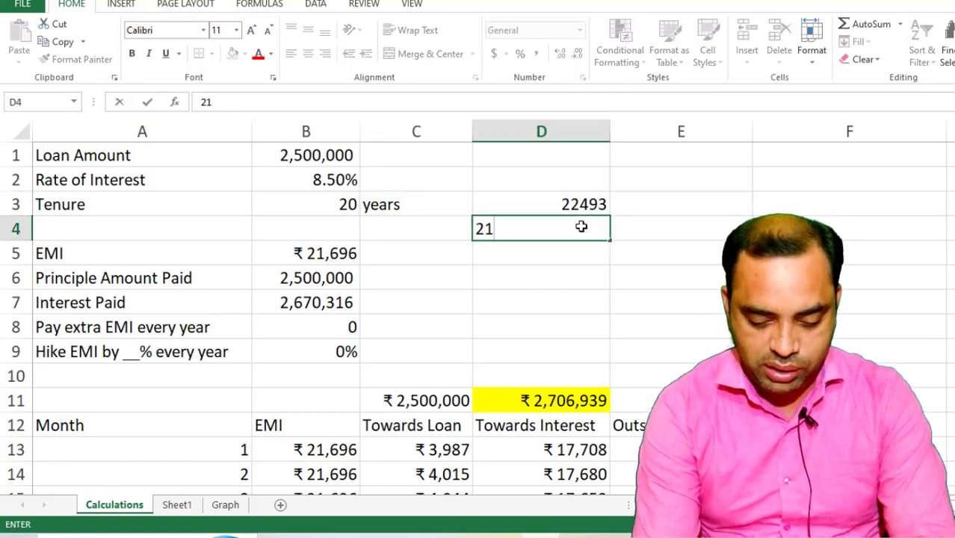
{"action": "type", "text": "696"}
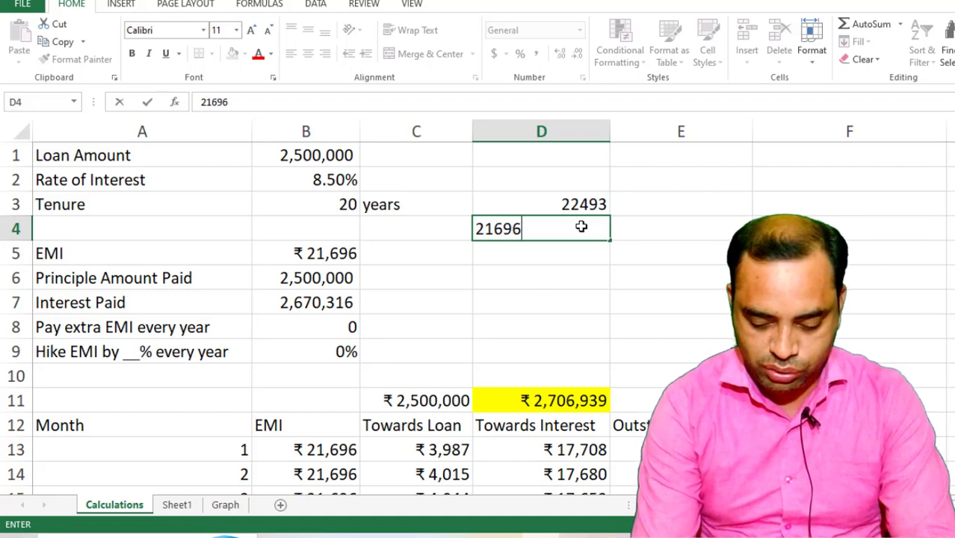
{"action": "left_click", "coordinate": [612, 302]}
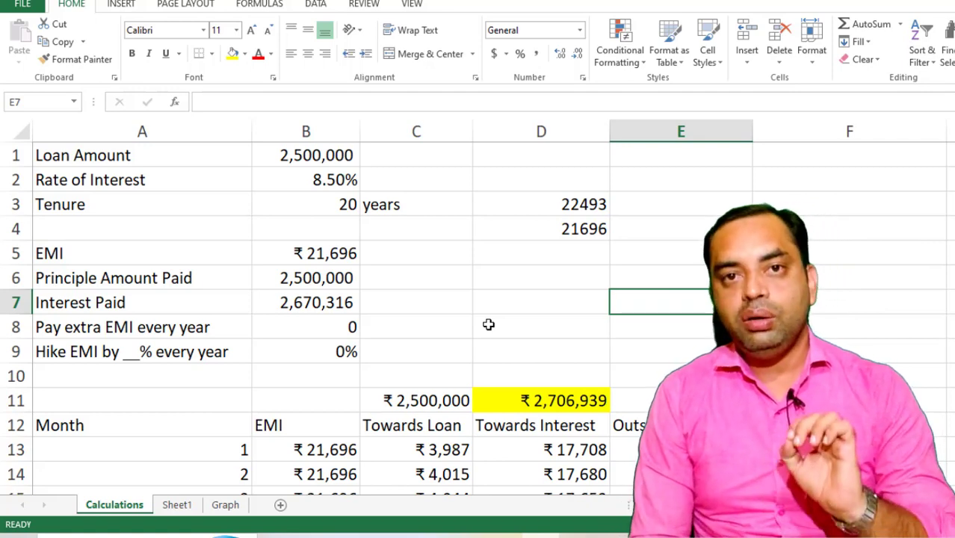
{"action": "left_click", "coordinate": [539, 402]}
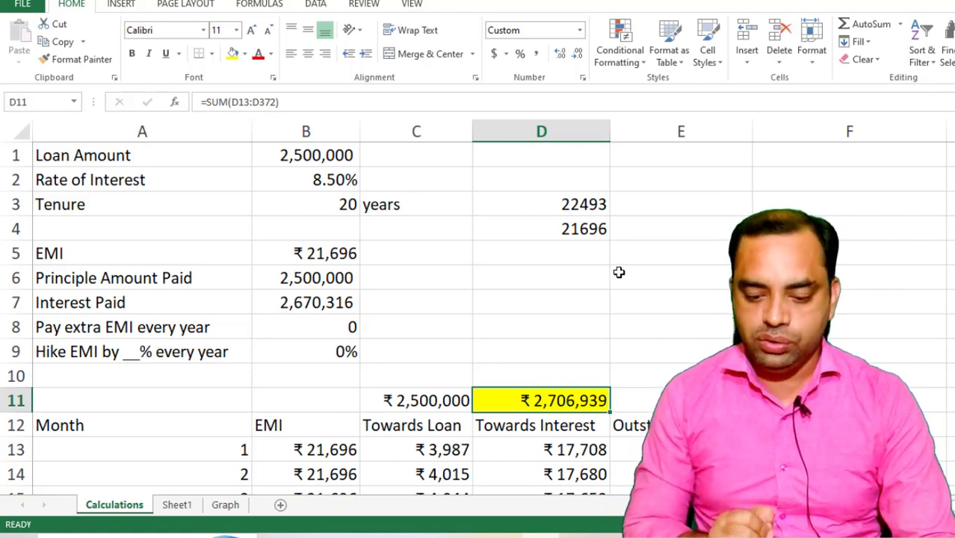
- Calculate the difference between the two recorded EMIs in cell D5 with the formula =d3-d4
{"action": "left_click", "coordinate": [550, 207]}
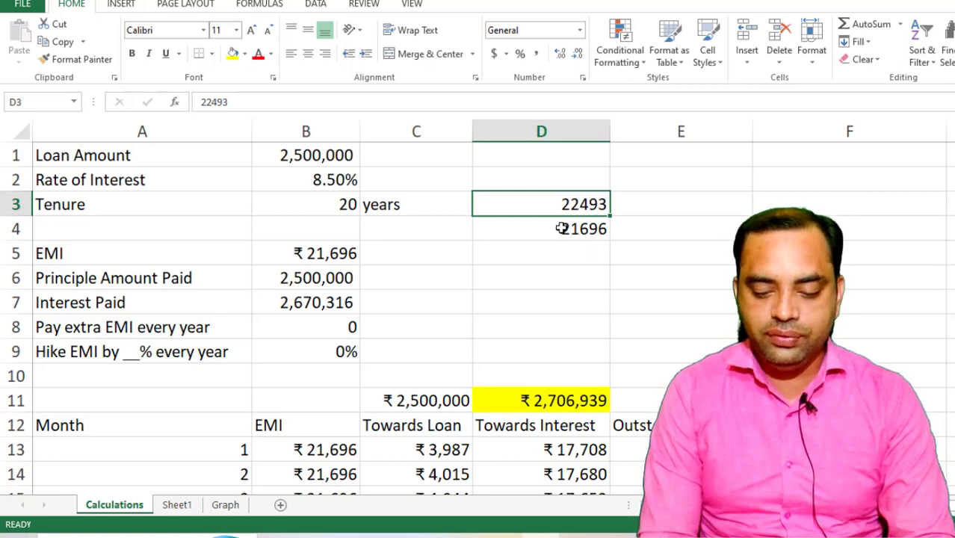
{"action": "left_click", "coordinate": [562, 229]}
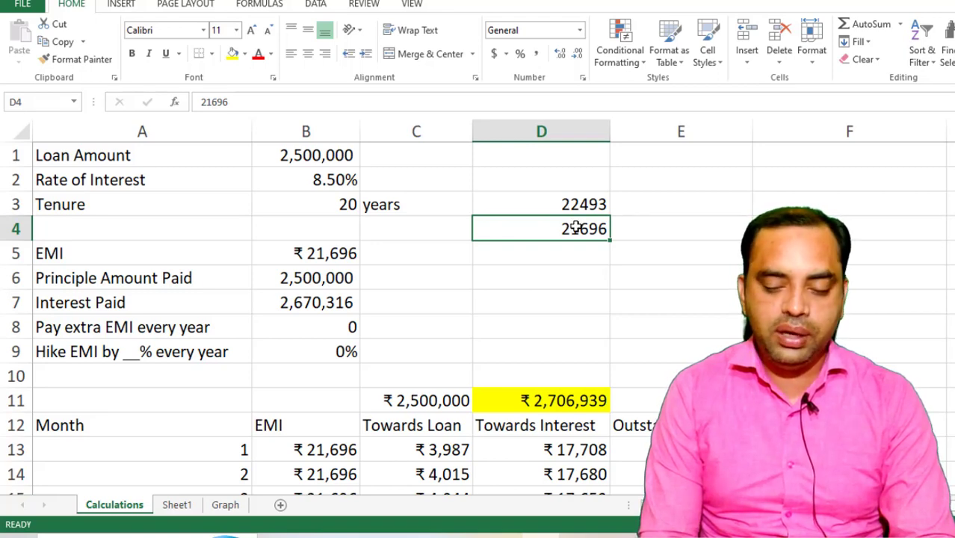
{"action": "left_click", "coordinate": [555, 210]}
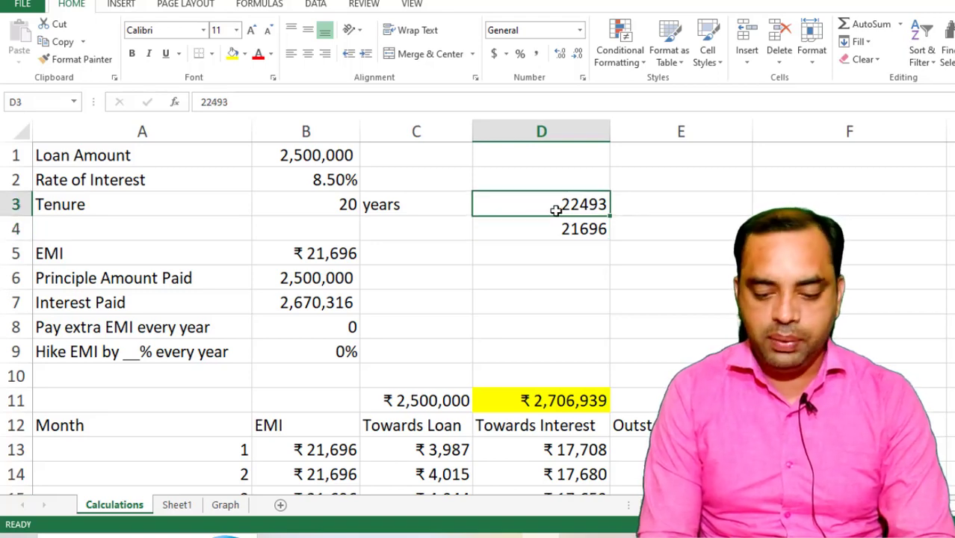
{"action": "left_click", "coordinate": [574, 258]}
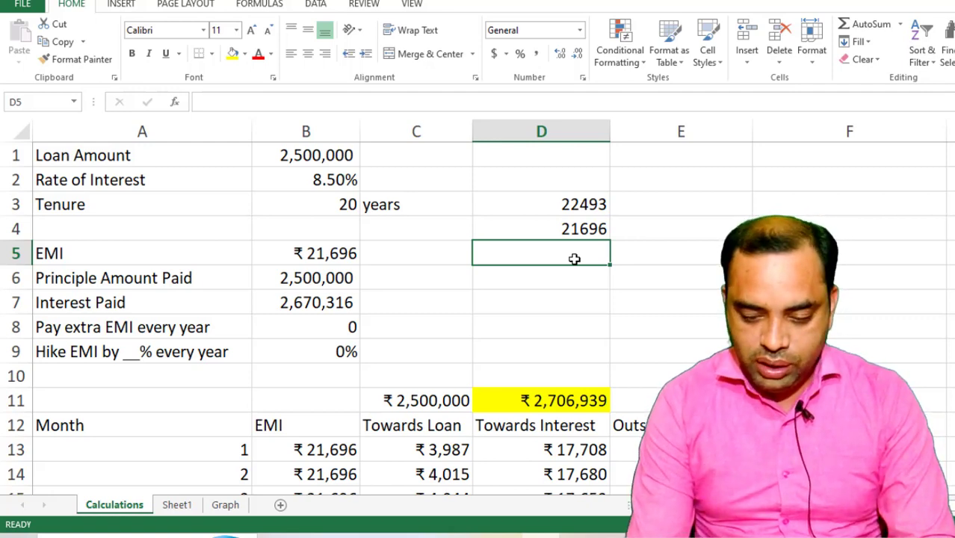
{"action": "type", "text": "=d4"}
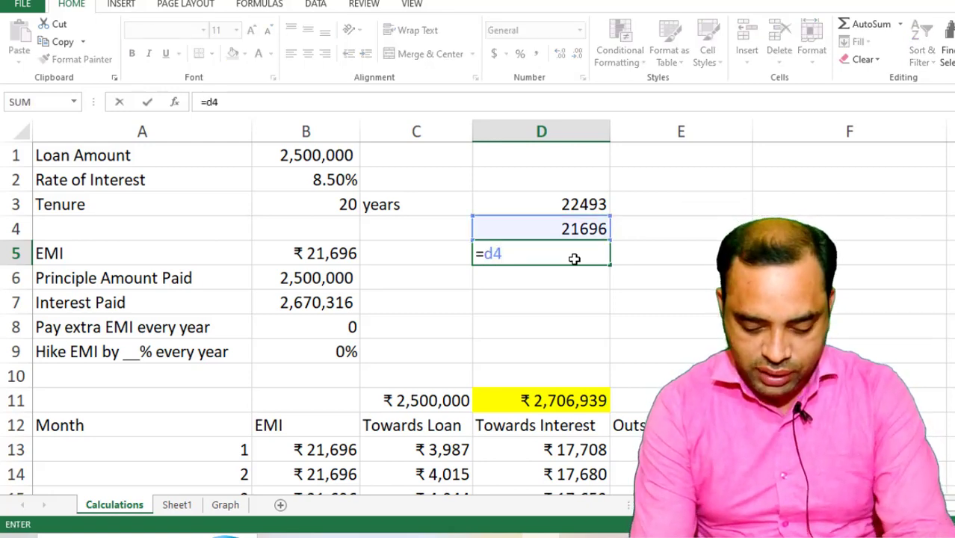
{"action": "type", "text": "-"}
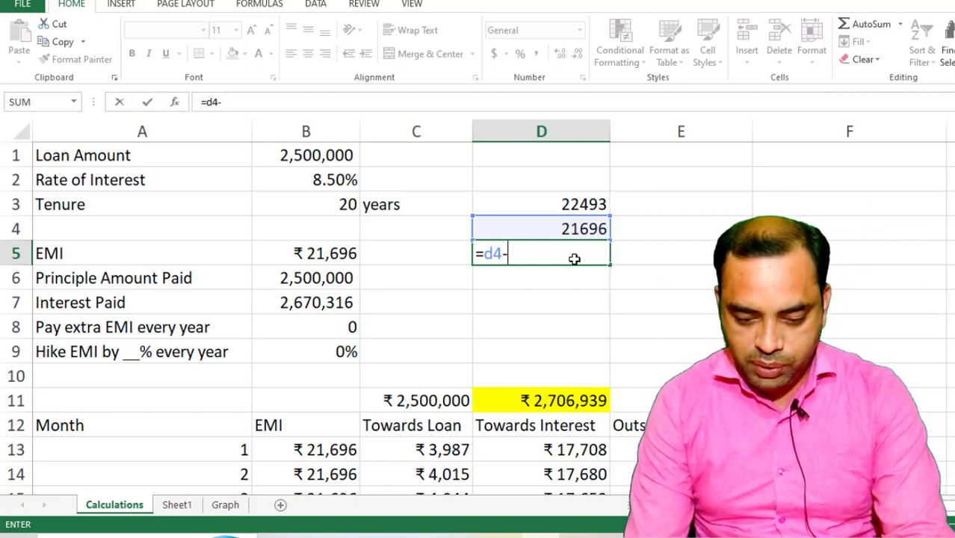
{"action": "key", "text": "BackSpace"}
{"action": "key", "text": "BackSpace"}
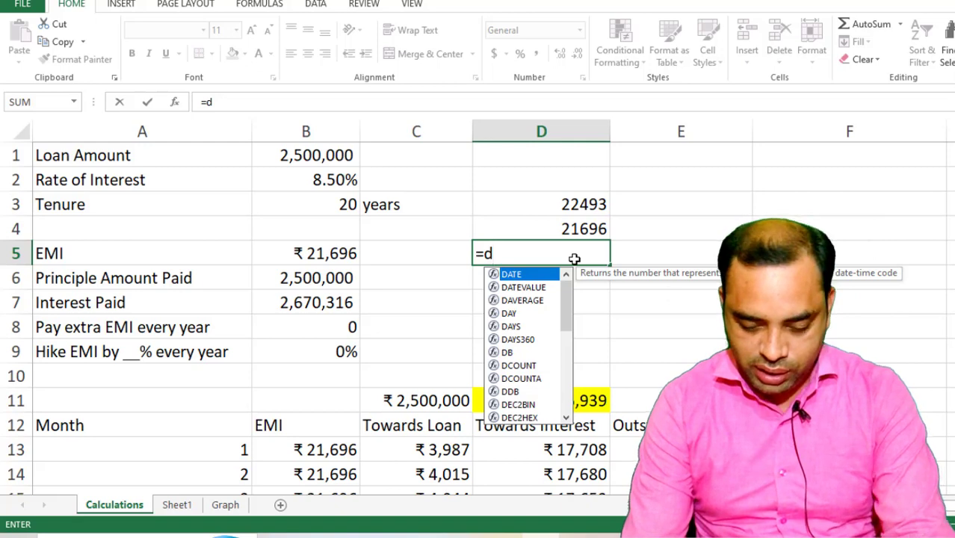
{"action": "type", "text": "3-d4"}
{"action": "key", "text": "Return"}
{"action": "key", "text": "Return"}
{"action": "key", "text": "Return"}
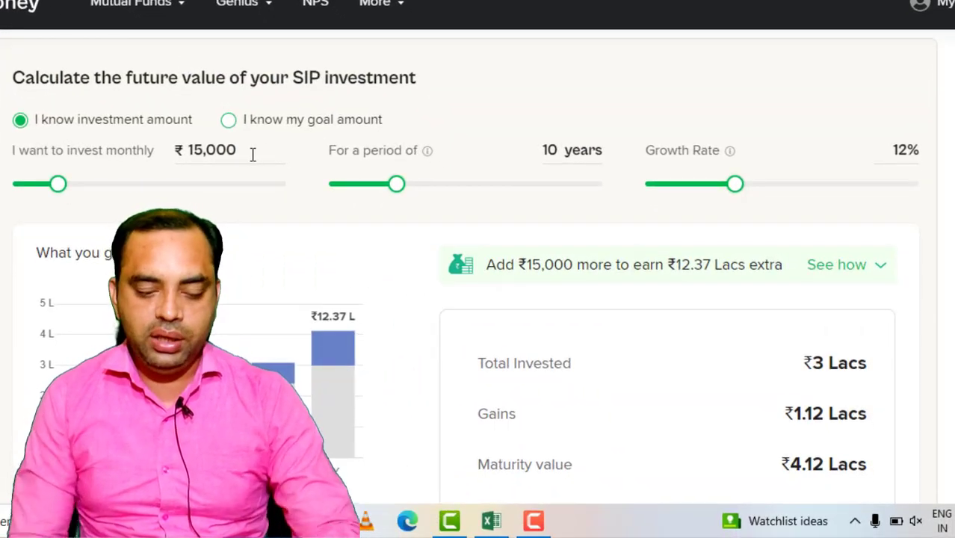
- In the SIP calculator web page, calculate and review the maturity value of investing ₹800 monthly for 20 years
{"action": "left_click_drag", "start_coordinate": [252, 153], "coordinate": [191, 152]}
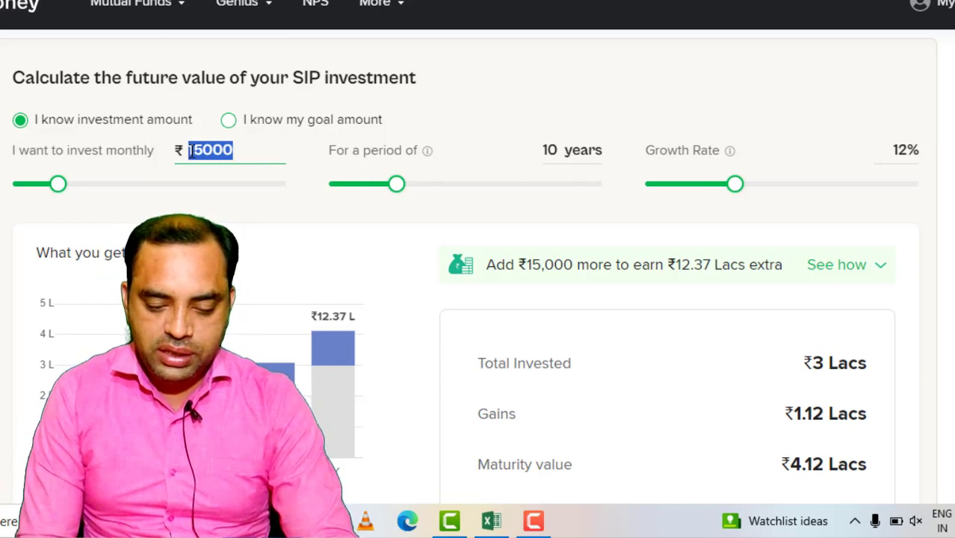
{"action": "type", "text": "800"}
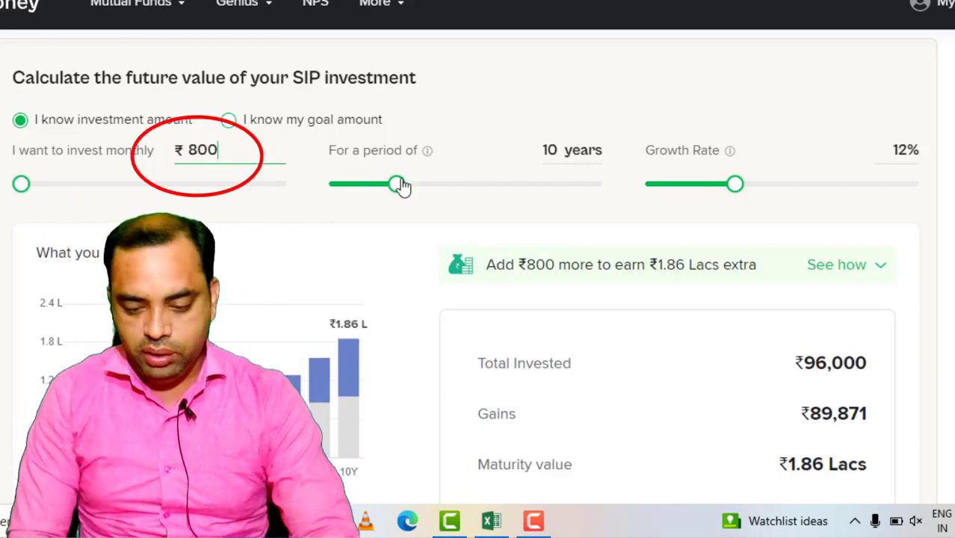
{"action": "mouse_move", "coordinate": [397, 189]}
{"action": "left_mouse_down"}
{"action": "mouse_move", "coordinate": [475, 189]}
{"action": "mouse_move", "coordinate": [465, 190]}
{"action": "left_mouse_up"}
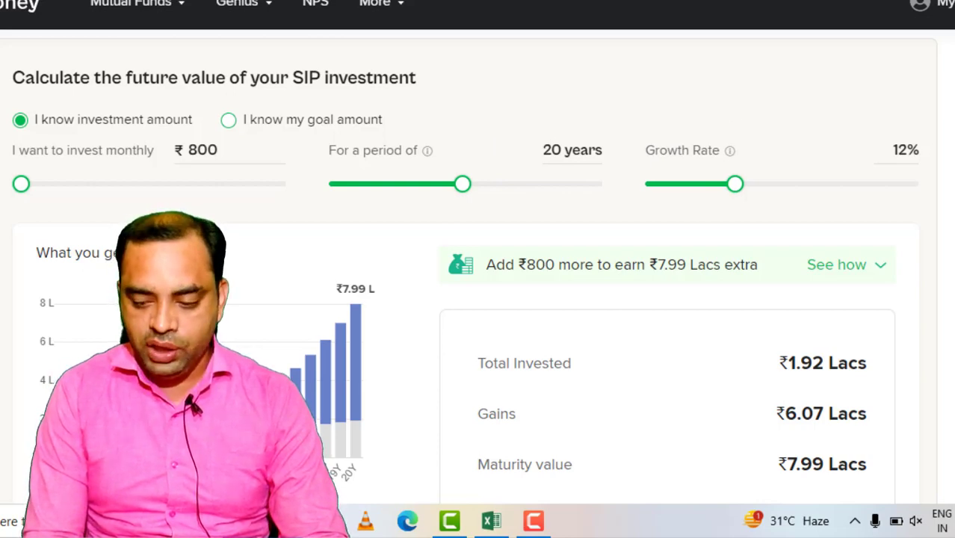
{"action": "scroll", "coordinate": [479, 299], "scroll_direction": "down", "scroll_amount": 2}
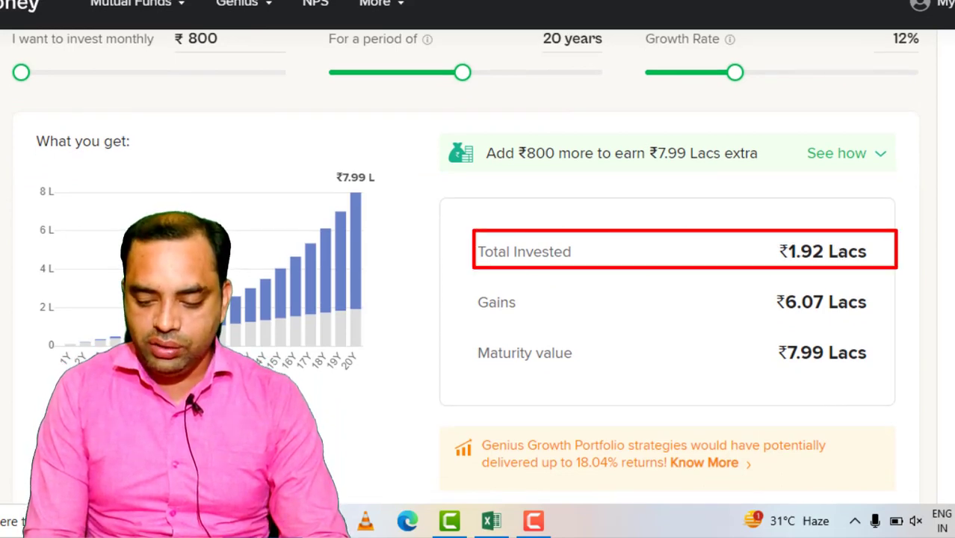
{"action": "scroll", "coordinate": [837, 251], "scroll_direction": "up", "scroll_amount": 1}
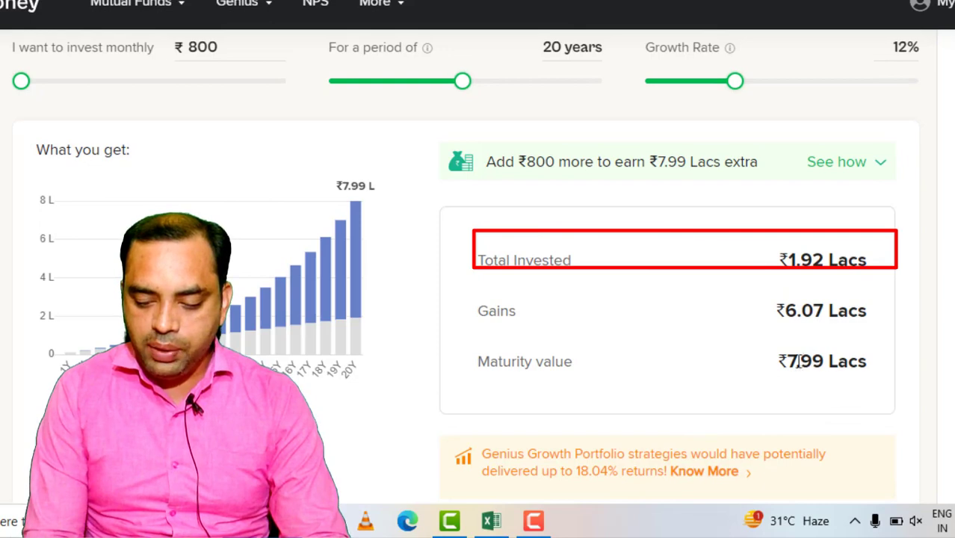
{"action": "left_click_drag", "start_coordinate": [787, 361], "coordinate": [868, 362]}
{"action": "left_click", "coordinate": [866, 362]}
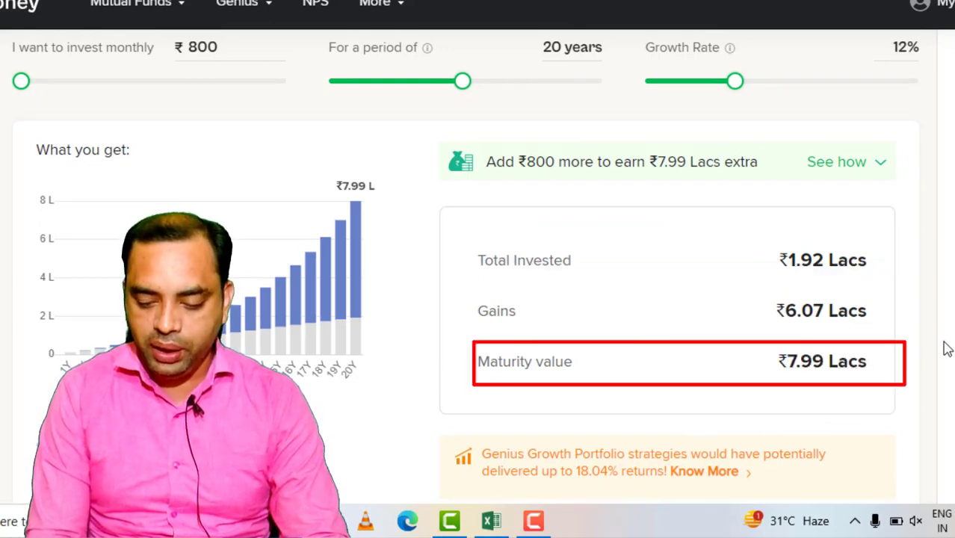